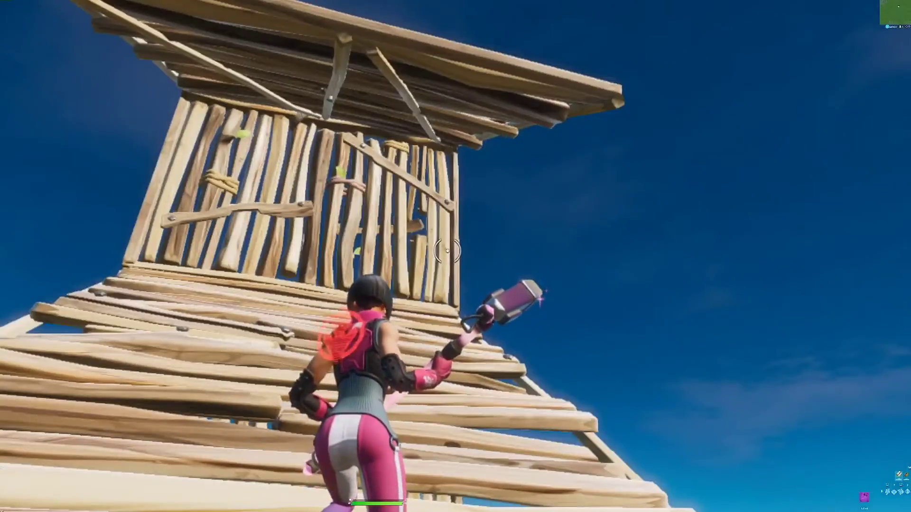
# - Open Fortnite's pause menu with the Social and Menu panels over the wooden build
pyautogui.press('Escape')
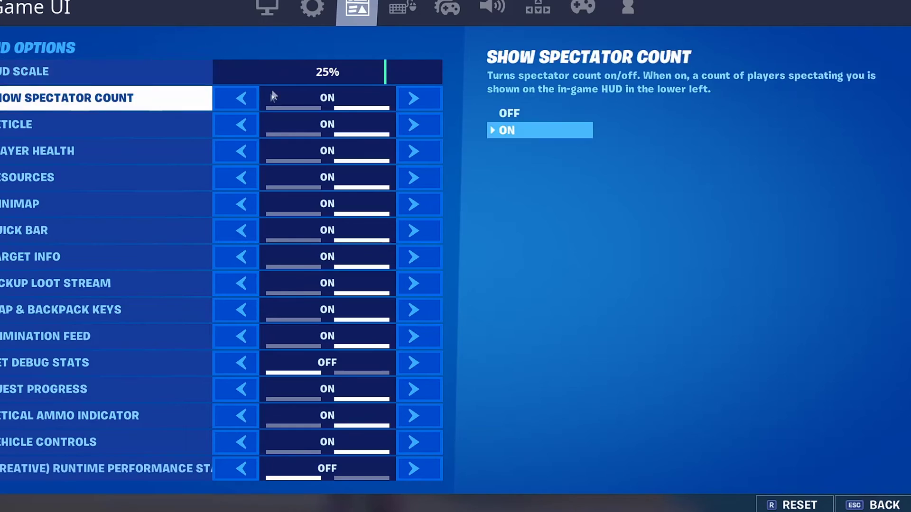
# - Set Fortnite's HUD Scale to 25%, apply it, and keep the new video settings
pyautogui.moveTo(248, 80); pyautogui.dragTo(159, 75)
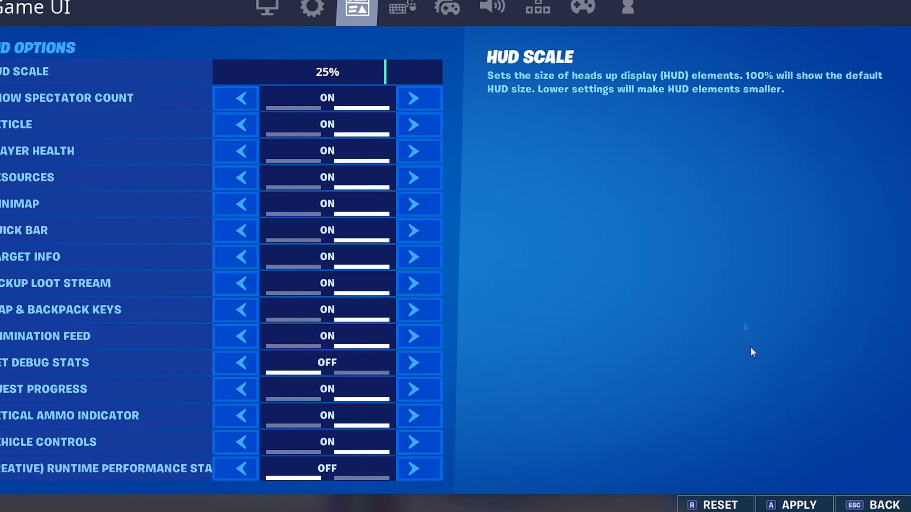
pyautogui.click(794, 504)
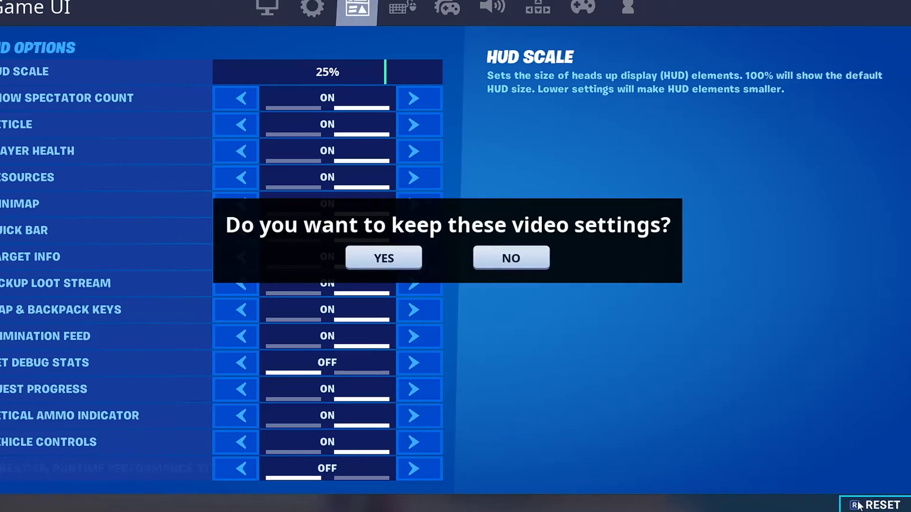
pyautogui.click(399, 258)
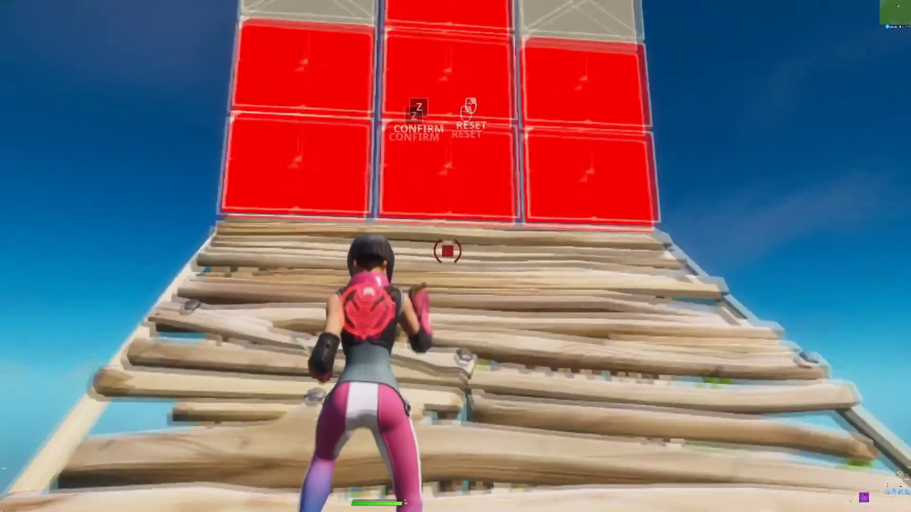
# - Deselect the wall's two lower corner tiles, leaving a red cross edit pattern
pyautogui.click(448, 251)
pyautogui.click(447, 251)
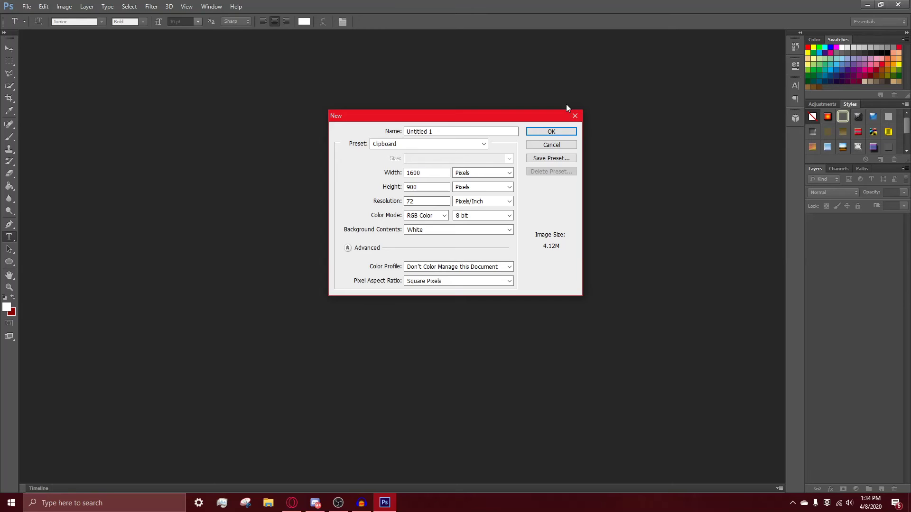
# - Create a 1600×900 Clipboard-preset document, paste the screenshot as Layer 1, and enter Free Transform
pyautogui.press('Return')
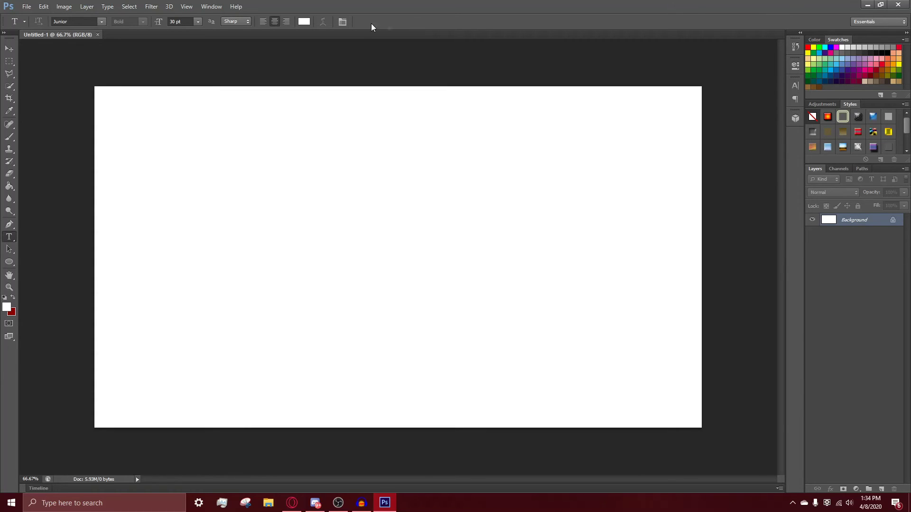
pyautogui.hotkey('ctrl', 'v')
pyautogui.hotkey('ctrl', 't')
# - Align the screenshot to the canvas's top-left and scale it to 120% to fill the canvas
pyautogui.moveTo(536, 198); pyautogui.dragTo(486, 165)
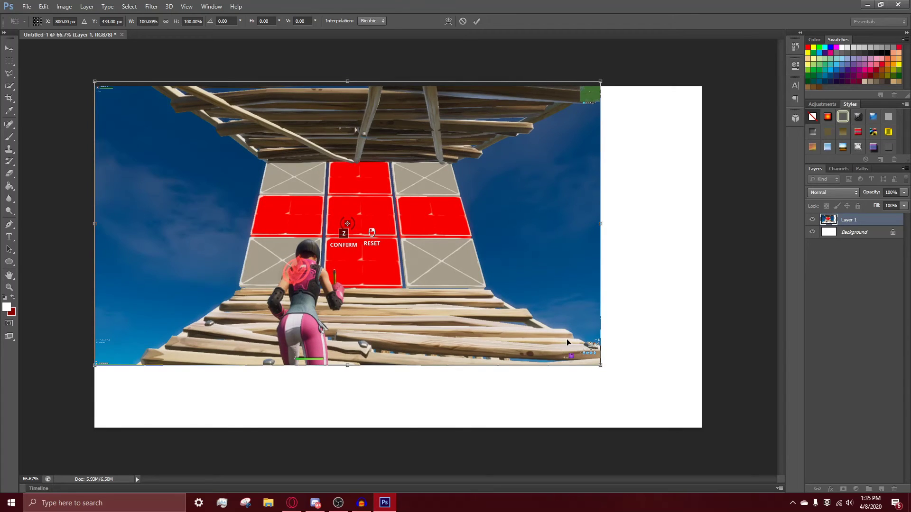
pyautogui.hotkey('ctrl', 'z')
pyautogui.moveTo(575, 280); pyautogui.dragTo(525, 251)
pyautogui.moveTo(601, 373); pyautogui.dragTo(703, 426)
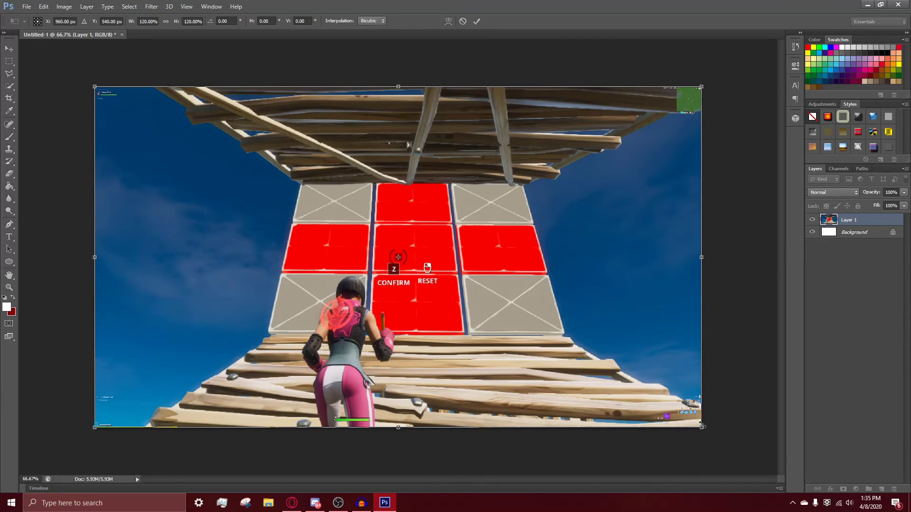
pyautogui.press('Return')
pyautogui.press('t')
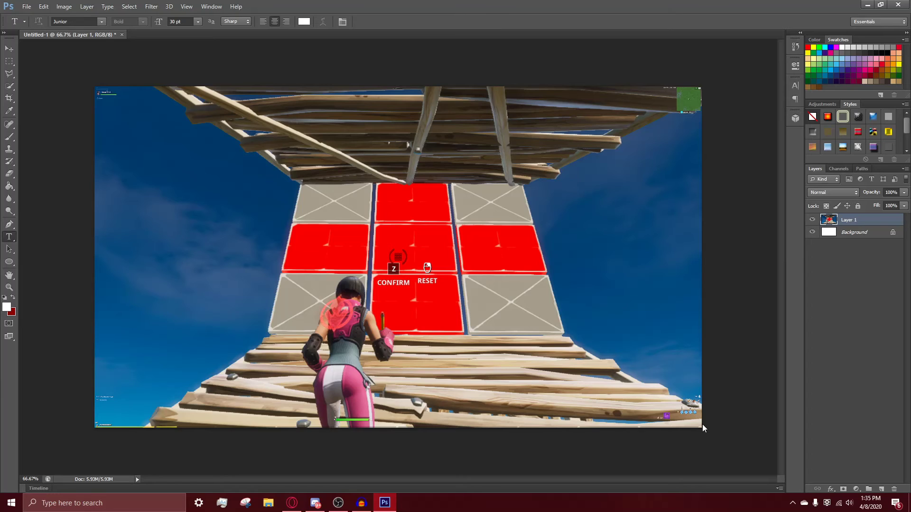
pyautogui.hotkey('ctrl', 'u')
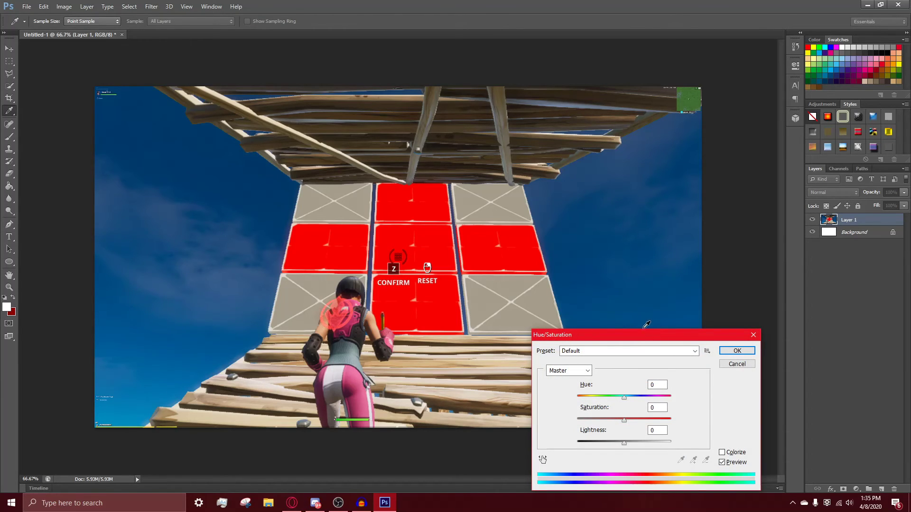
# - Try raising the screenshot's saturation to +51 in Hue/Saturation
pyautogui.moveTo(648, 336); pyautogui.dragTo(704, 247)
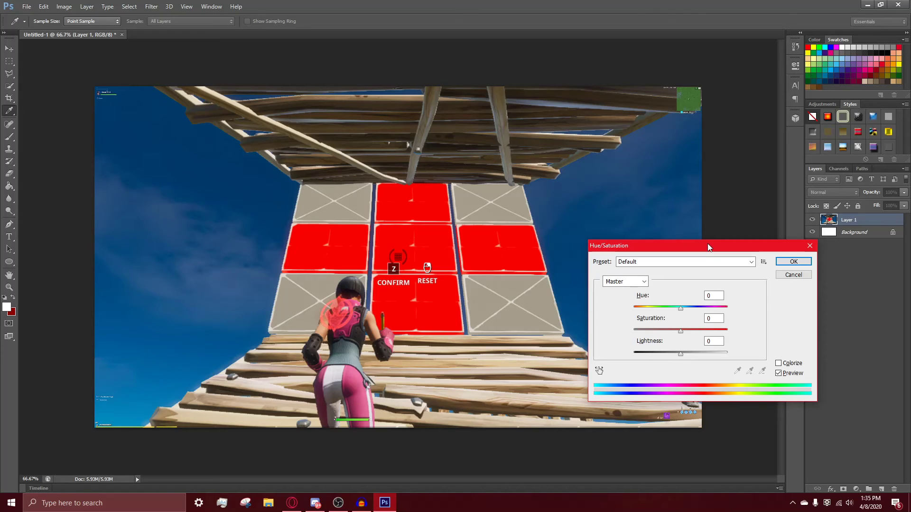
pyautogui.moveTo(684, 331); pyautogui.dragTo(693, 313)
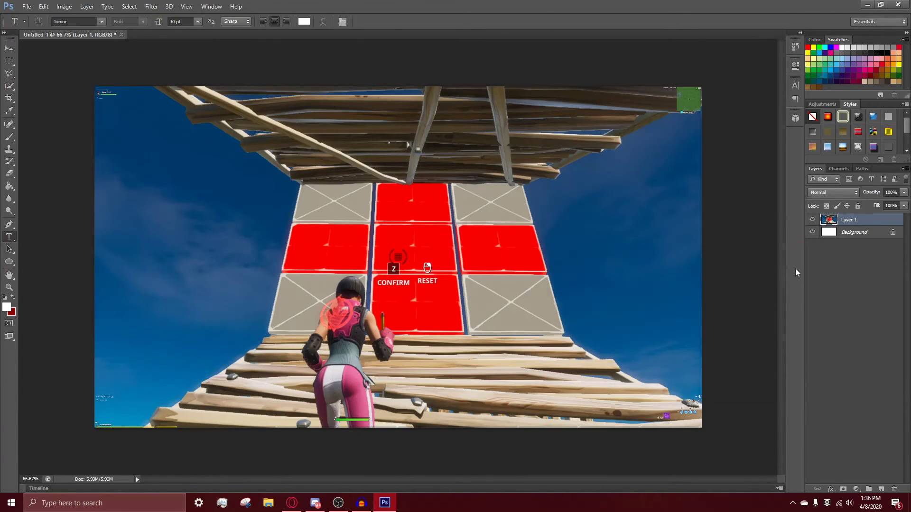
pyautogui.click(8, 75)
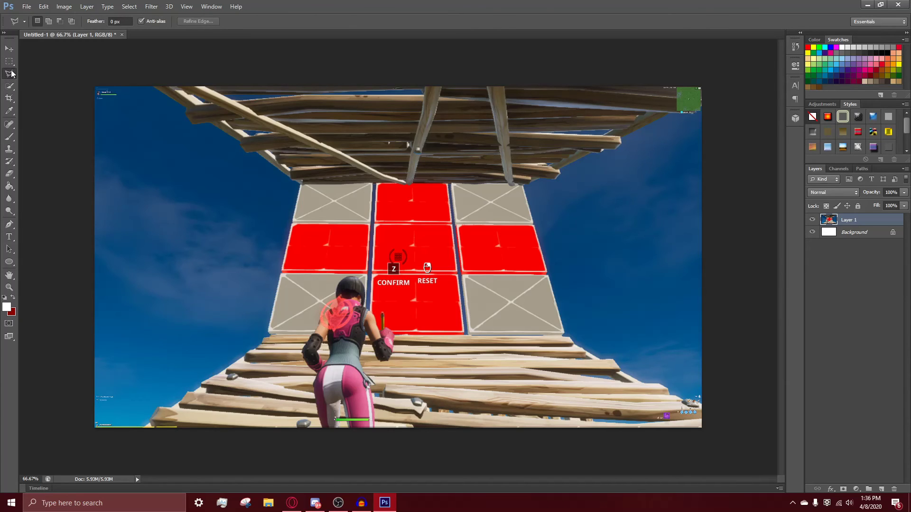
# - Outline the character's head with the Polygonal Lasso
pyautogui.rightClick(9, 74)
pyautogui.click(48, 75)
pyautogui.rightClick(9, 74)
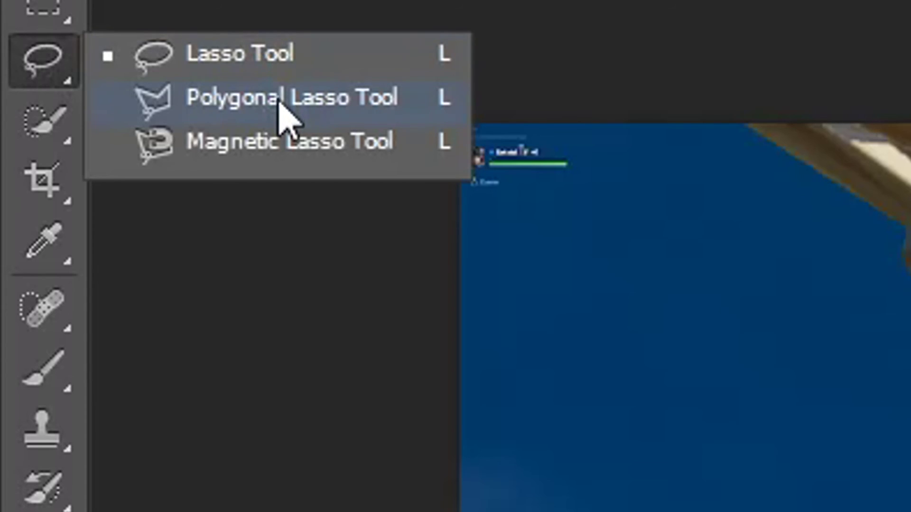
pyautogui.click(279, 110)
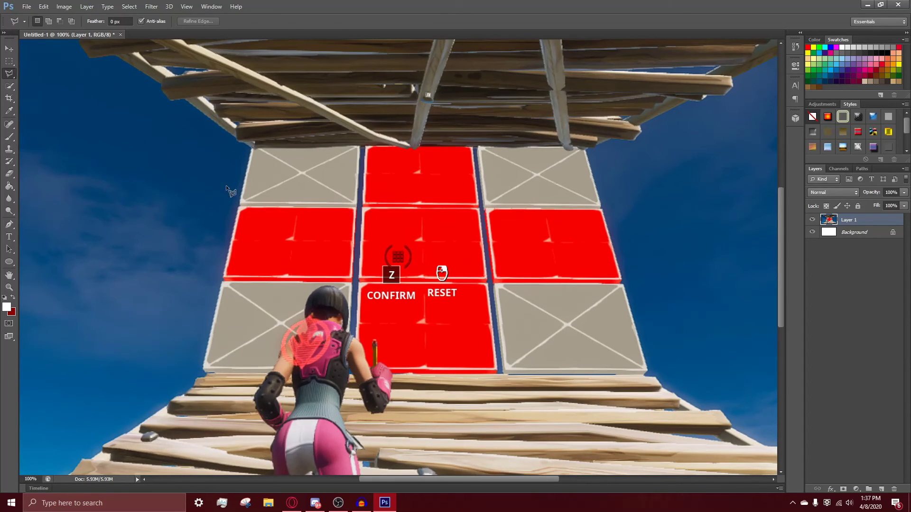
pyautogui.click(306, 317)
pyautogui.click(306, 308)
pyautogui.click(312, 294)
pyautogui.click(319, 288)
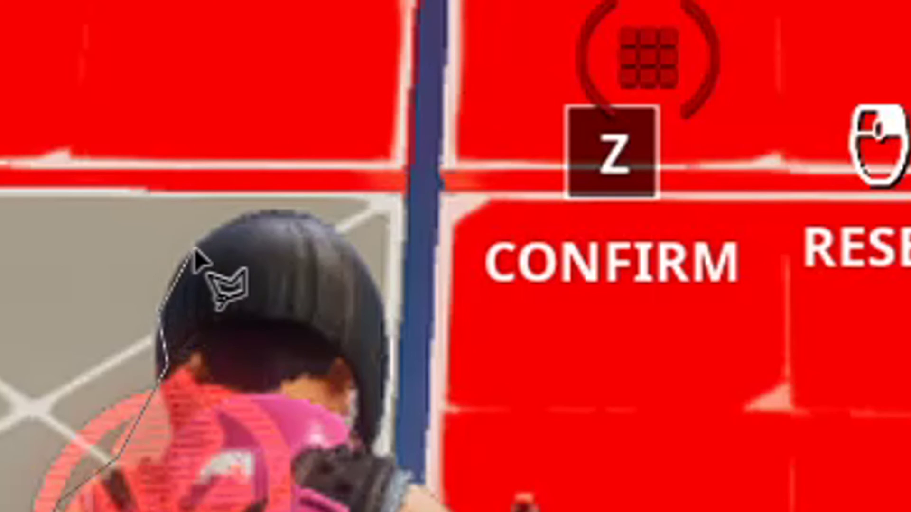
pyautogui.click(311, 219)
pyautogui.click(350, 242)
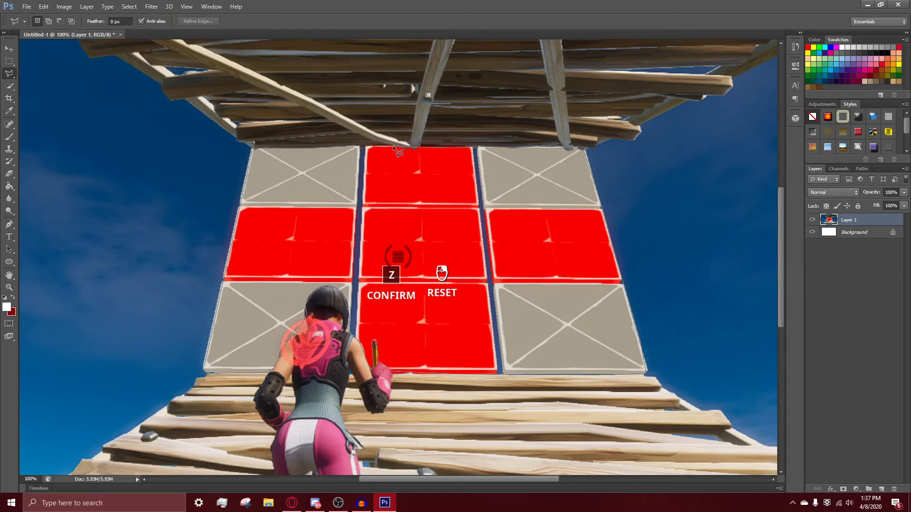
# - Draw a polygonal selection around the red edit tiles
pyautogui.click(255, 149)
pyautogui.click(357, 148)
pyautogui.click(274, 153)
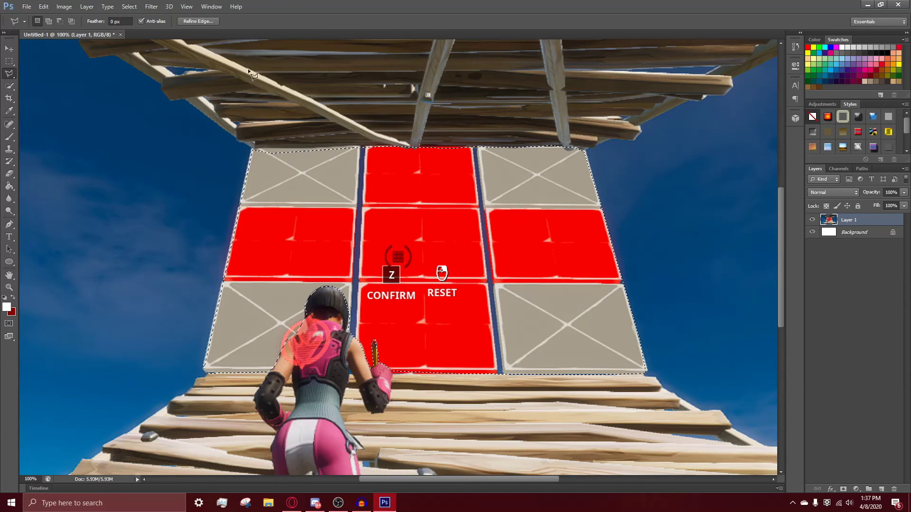
# - Shift the tiles' hue by -53 to magenta, deselect, and zoom out to 50%
pyautogui.hotkey('ctrl', 'u')
pyautogui.moveTo(680, 306); pyautogui.dragTo(659, 319)
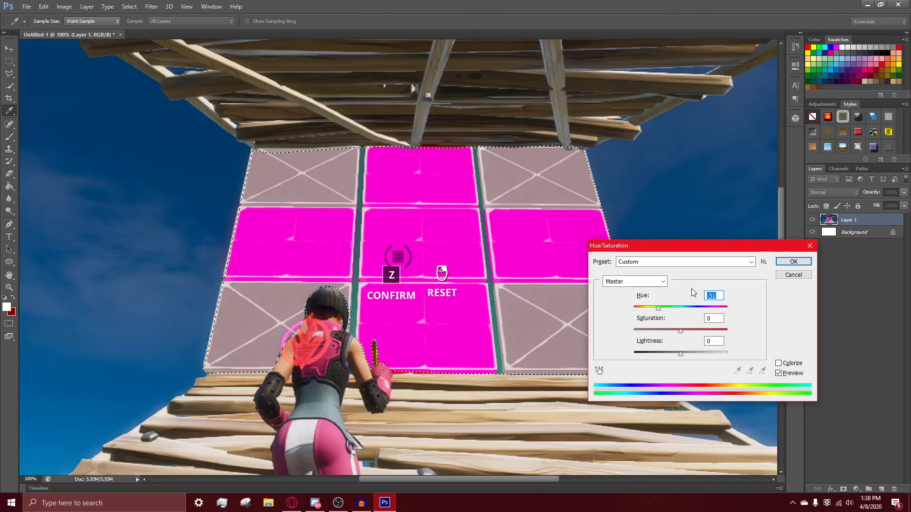
pyautogui.click(783, 262)
pyautogui.press('l')
pyautogui.hotkey('ctrl', 'd')
pyautogui.hotkey('ctrl', '-')
pyautogui.hotkey('ctrl', '-')
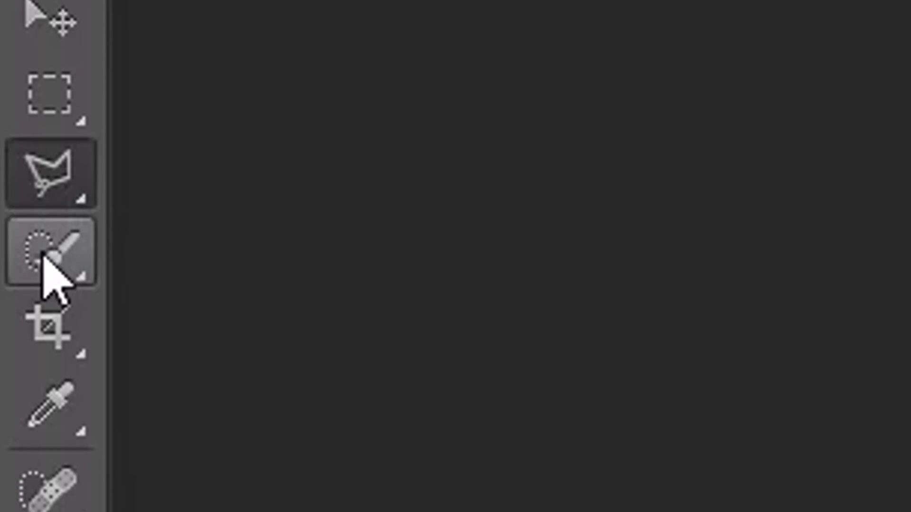
# - Select the blue sky around the build with a roughly 415 px Quick Selection brush
pyautogui.click(9, 87)
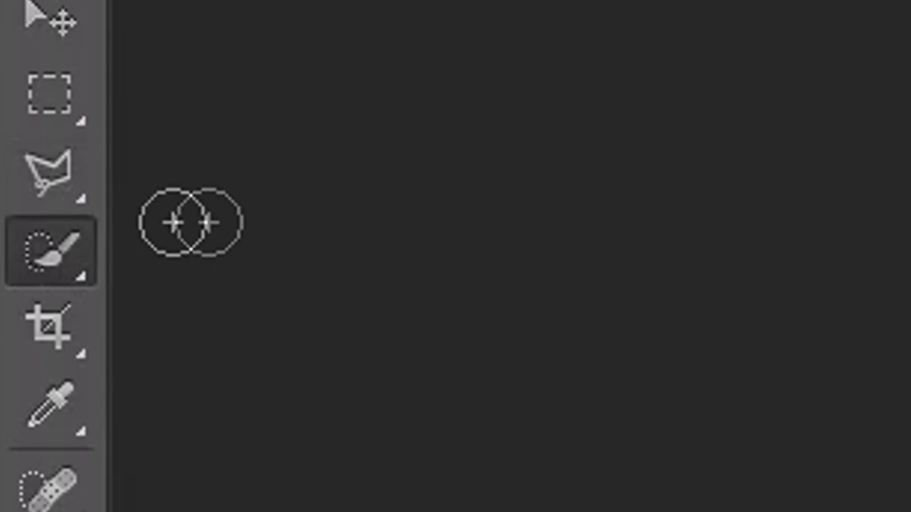
pyautogui.rightClick(40, 247)
pyautogui.click(384, 295)
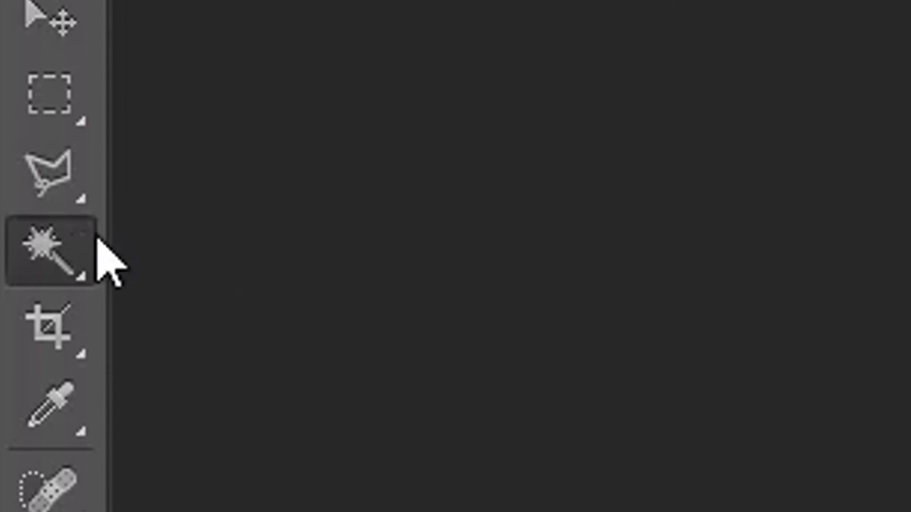
pyautogui.rightClick(50, 250)
pyautogui.click(460, 234)
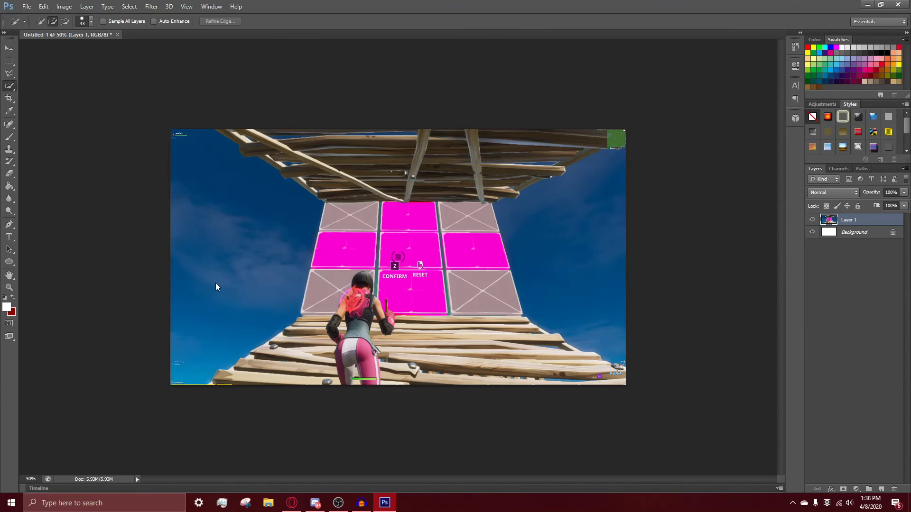
pyautogui.moveTo(215, 284); pyautogui.dragTo(260, 280)
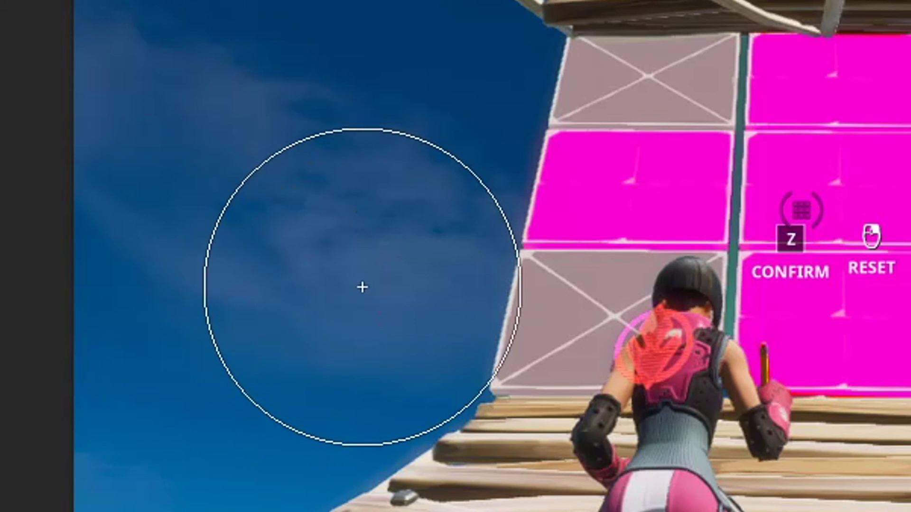
pyautogui.moveTo(336, 301); pyautogui.dragTo(313, 301)
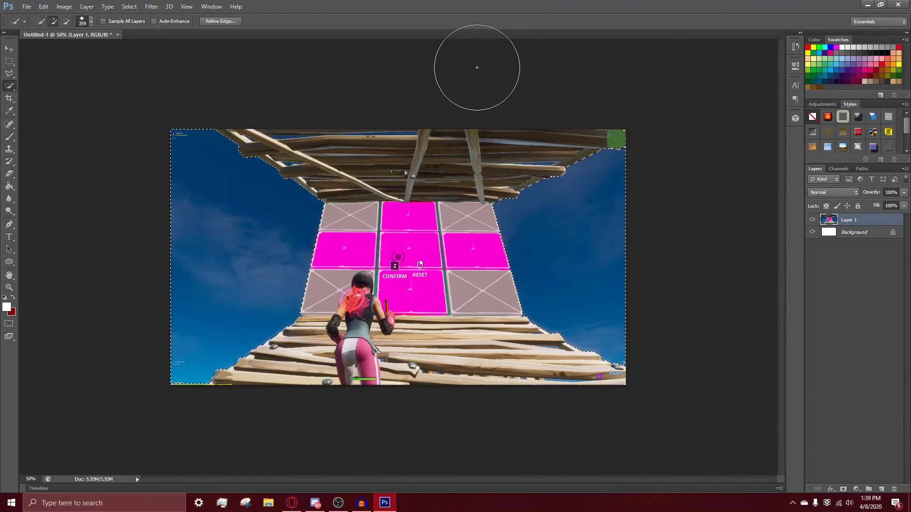
pyautogui.hotkey('ctrl', 'u')
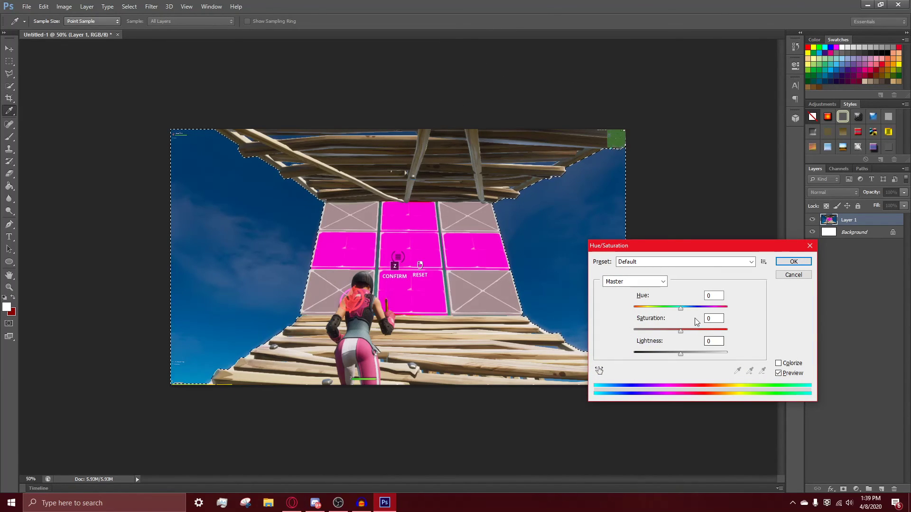
# - Turn the sky purple with Hue +83 and Saturation +18, then deselect
pyautogui.moveTo(680, 308); pyautogui.dragTo(690, 355)
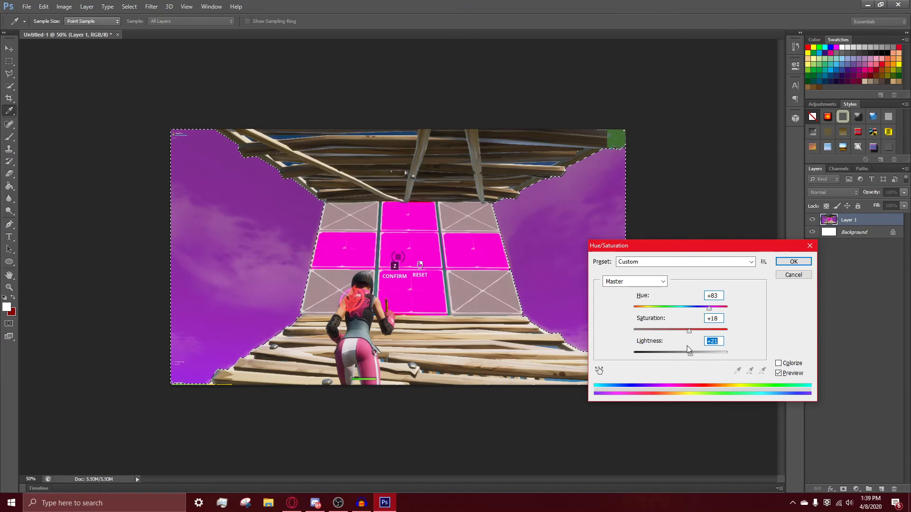
pyautogui.press('Return')
pyautogui.hotkey('ctrl', 'd')
pyautogui.press('w')
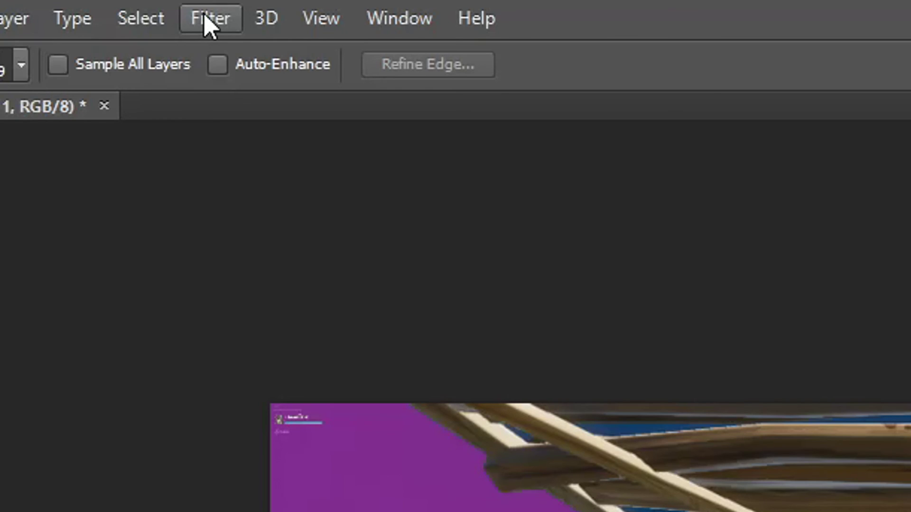
# - Apply a horizontal Motion Blur at 0° angle with Distance lowered to 16 pixels
pyautogui.click(209, 19)
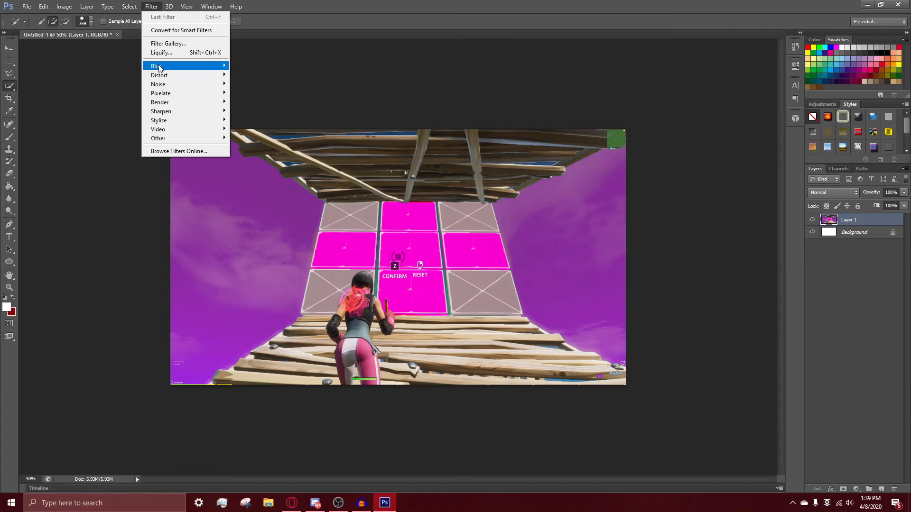
pyautogui.moveTo(232, 215)
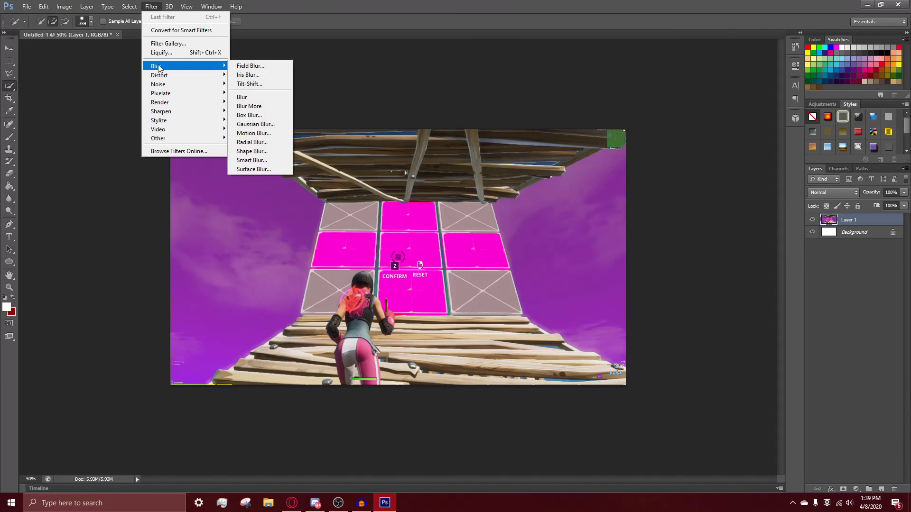
pyautogui.click(257, 134)
pyautogui.moveTo(464, 109); pyautogui.dragTo(707, 151)
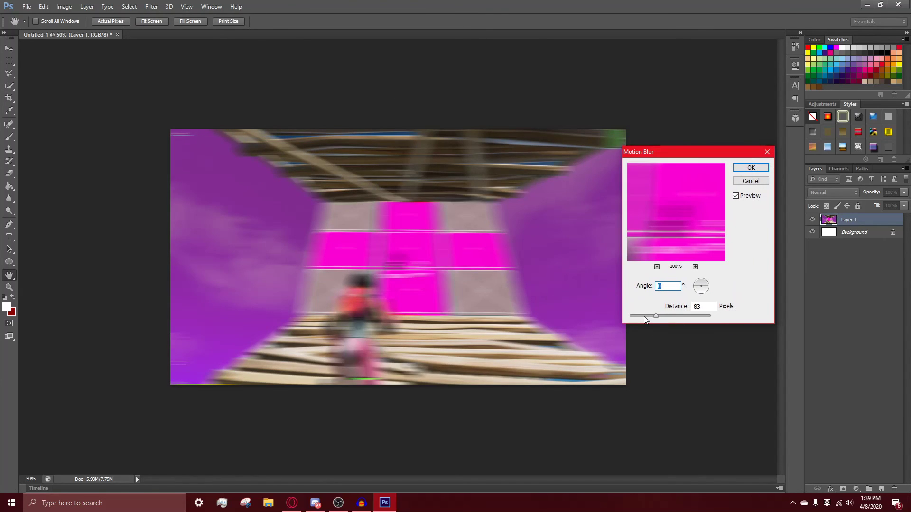
pyautogui.moveTo(656, 316); pyautogui.dragTo(638, 317)
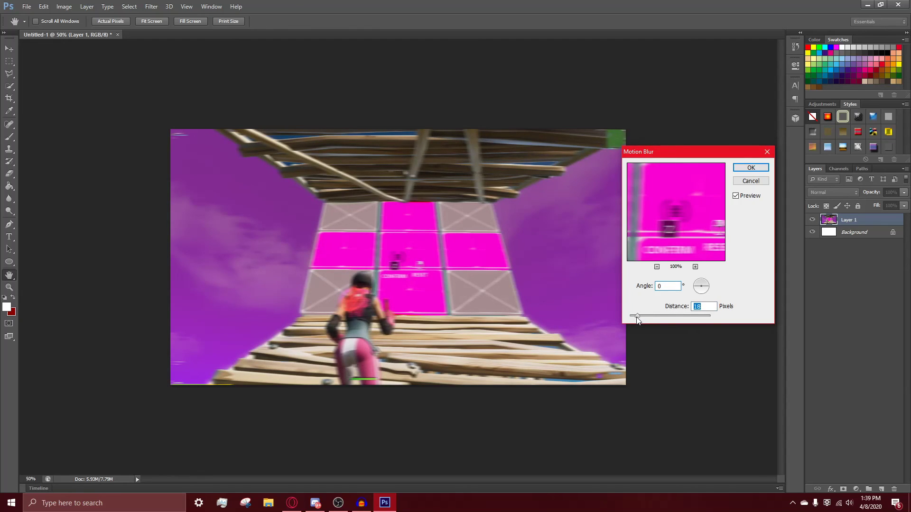
pyautogui.moveTo(638, 317); pyautogui.dragTo(636, 317)
pyautogui.moveTo(687, 155); pyautogui.dragTo(716, 201)
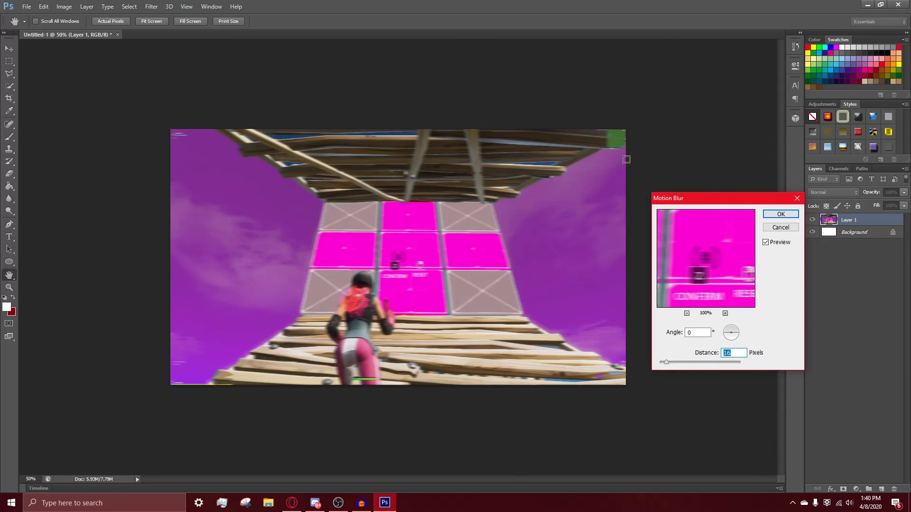
pyautogui.click(779, 215)
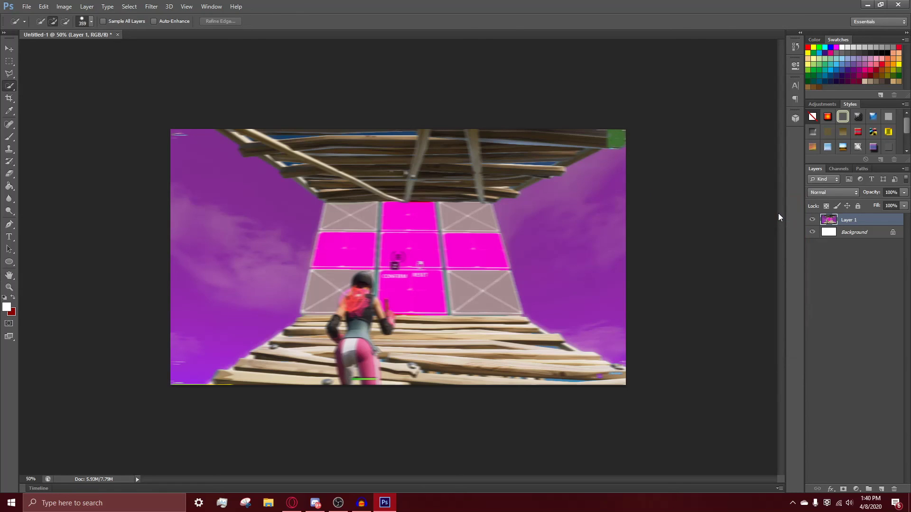